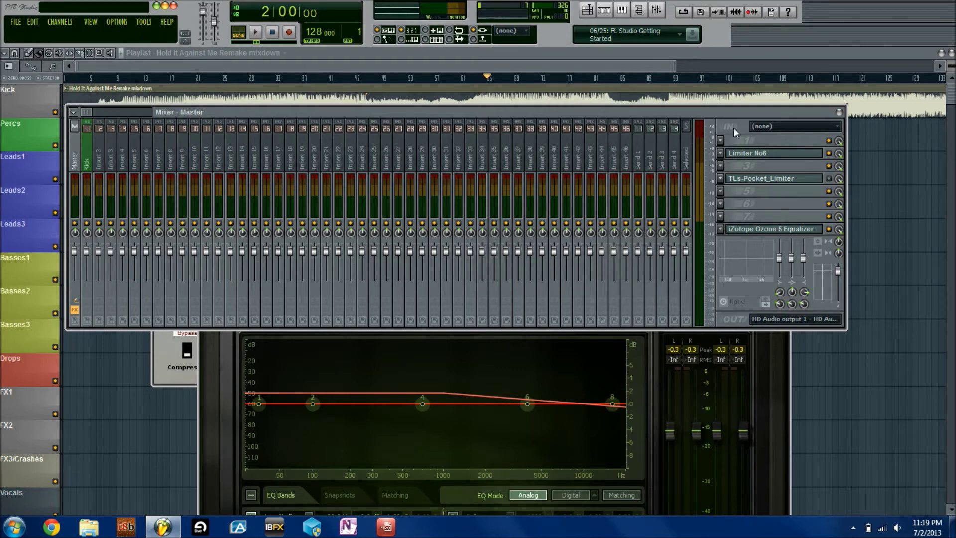
- Open the Limiter No6 effect from the master track and move its window into clear view in front
click(770, 154)
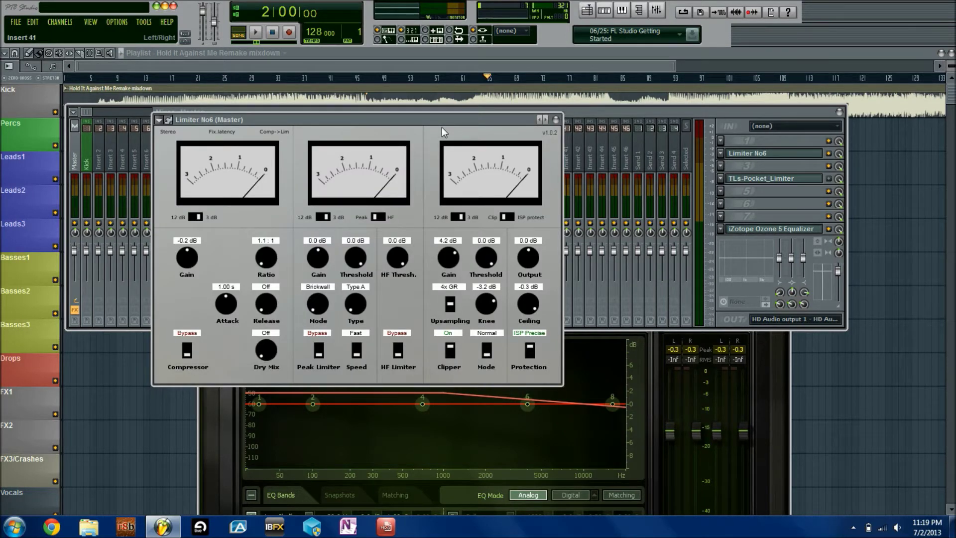
drag(449, 120, 435, 150)
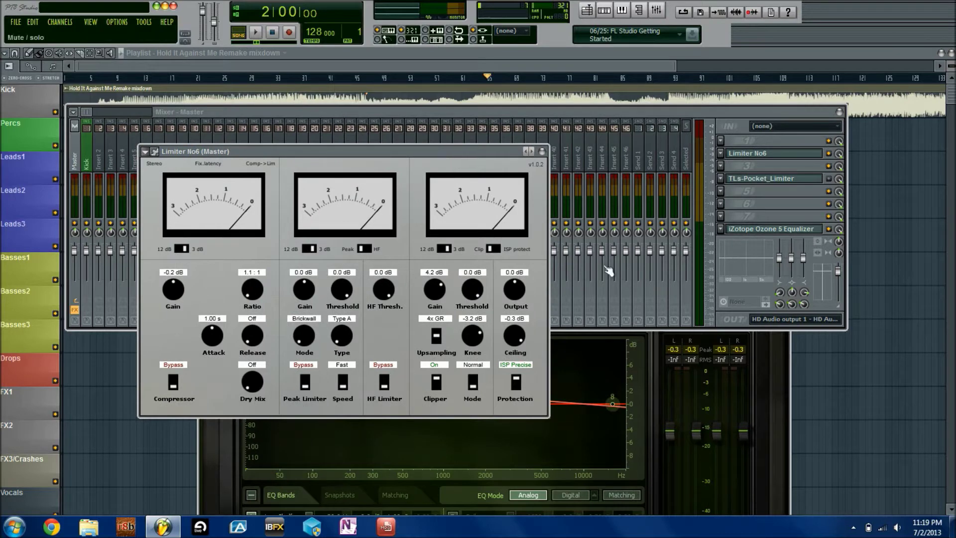
click(656, 336)
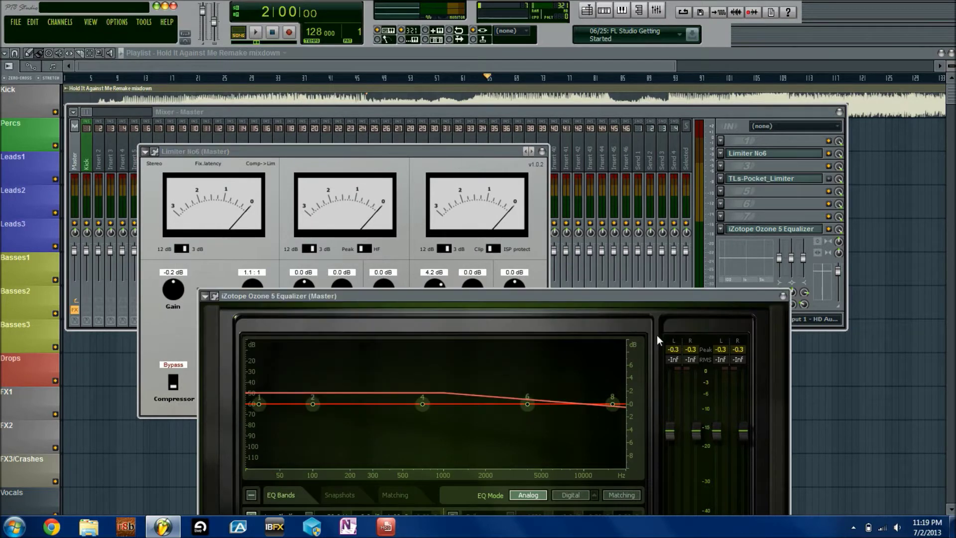
click(466, 175)
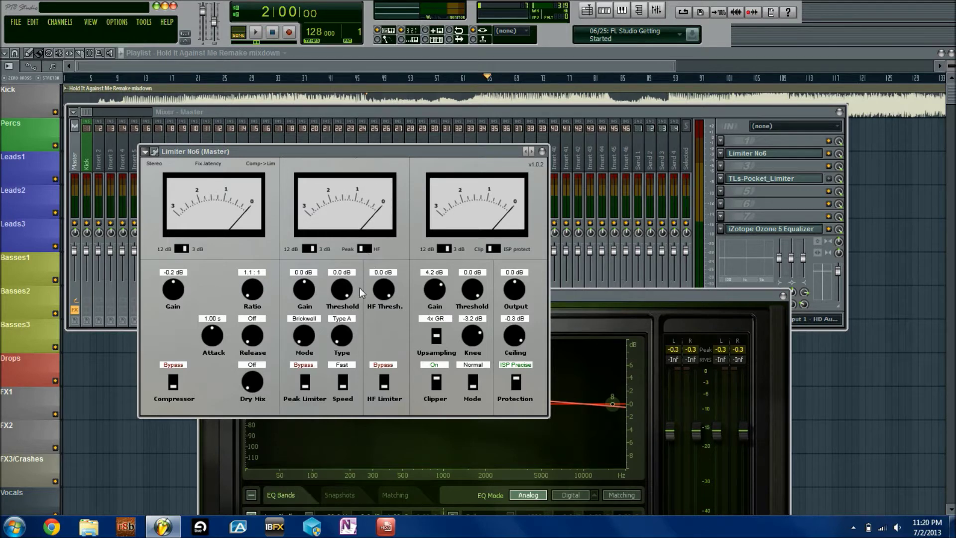
- Set the compressor's gain to 0.0 dB, ratio to 1.1 : 1, attack to 1.37 s and release to 0.81 s
scroll(173, 289, up, 2)
drag(257, 289, 248, 310)
drag(216, 331, 210, 299)
drag(244, 336, 253, 300)
drag(257, 337, 251, 322)
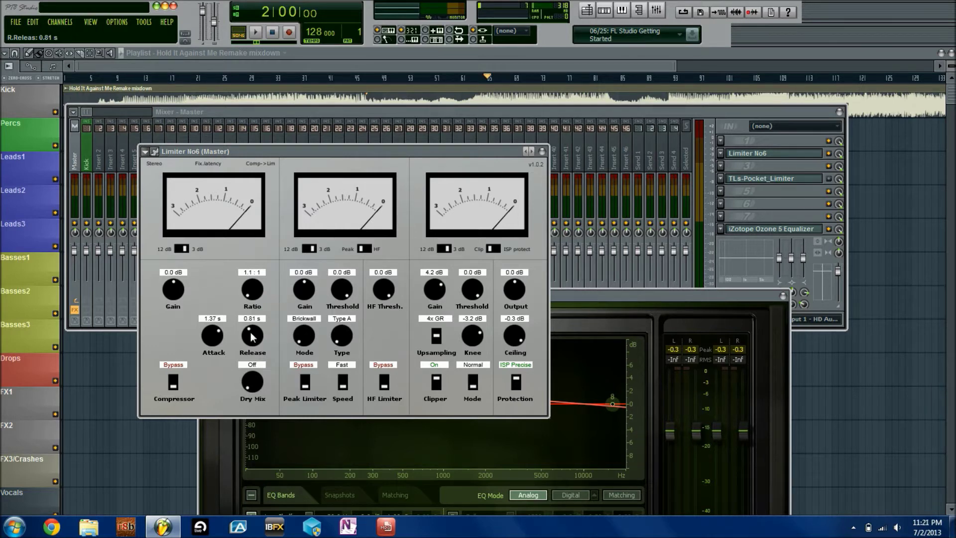
- Set the compressor's dry mix to -17.6 dB and cycle the compressor switch through M/S back to Bypass
drag(251, 387, 247, 347)
drag(249, 385, 252, 379)
click(173, 382)
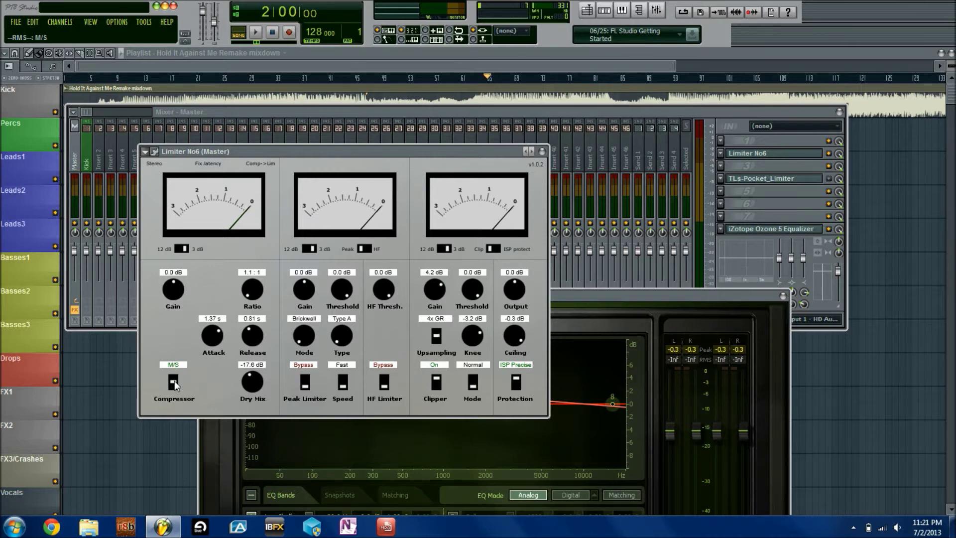
click(173, 382)
click(174, 382)
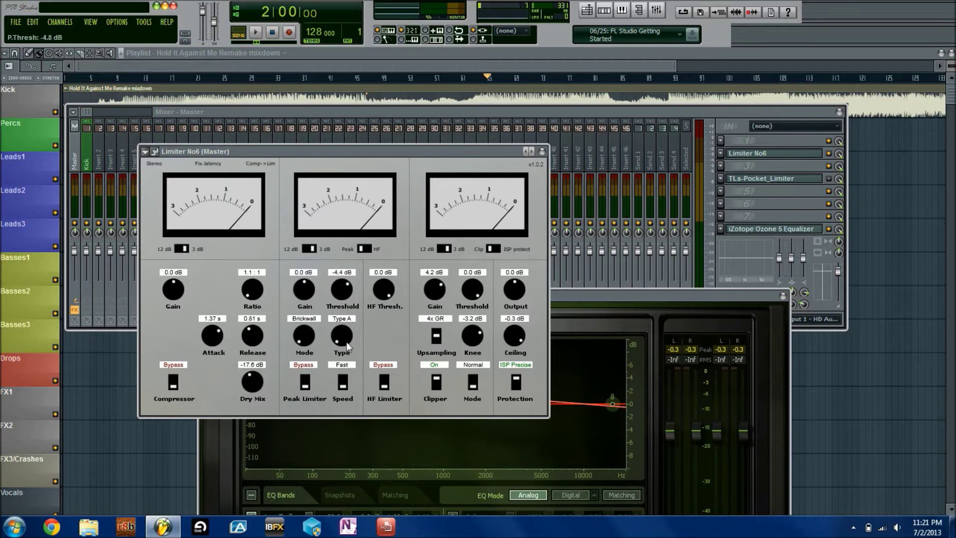
- Set the peak limiter's gain to 0.6 dB, keep both thresholds at 0.0 dB and choose Multiband mode
drag(387, 276, 391, 326)
drag(391, 274, 390, 254)
drag(313, 284, 313, 279)
drag(304, 339, 318, 225)
drag(309, 336, 310, 448)
drag(301, 331, 313, 300)
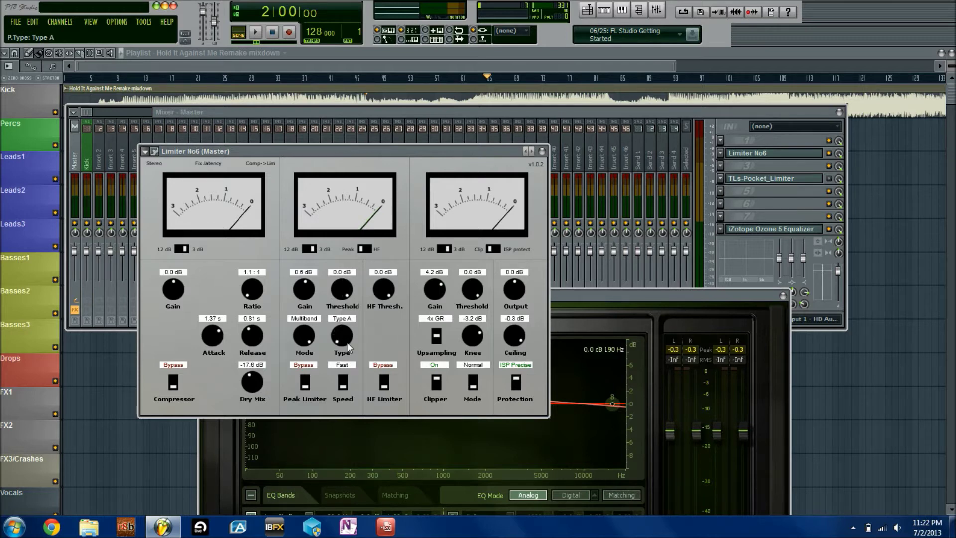
- Set the peak limiter's type to Type C and switch the peak limiter on, returning it to Bypass
drag(348, 338, 354, 250)
scroll(345, 330, down, 3)
click(304, 384)
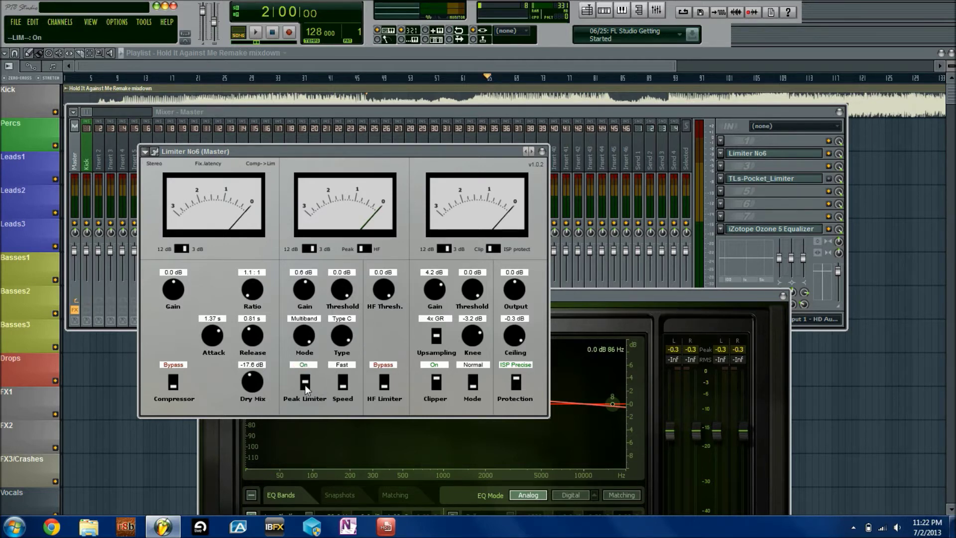
click(305, 384)
click(305, 385)
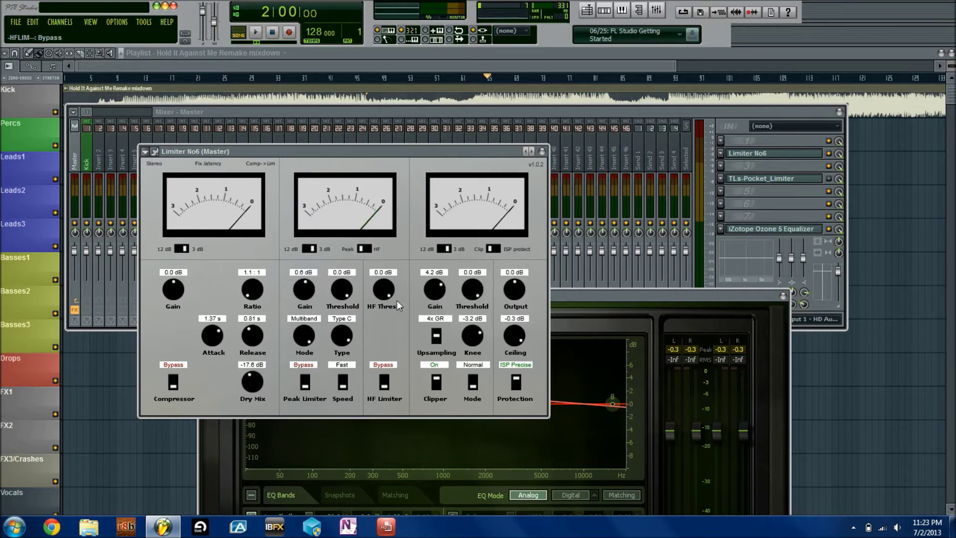
- Set the peak limiter's gain to 0.0 dB, the clipper's gain to 2.5 dB and its threshold and the output to 0.0 dB
drag(303, 294, 301, 291)
mouse_move(436, 295)
mouse_down()
mouse_move(423, 321)
mouse_move(430, 300)
mouse_up()
drag(472, 290, 484, 362)
drag(492, 303, 495, 279)
drag(516, 289, 518, 301)
scroll(519, 330, up, 2)
- Cycle through the clipper's upsampling options and settle on 4x Signal
click(437, 335)
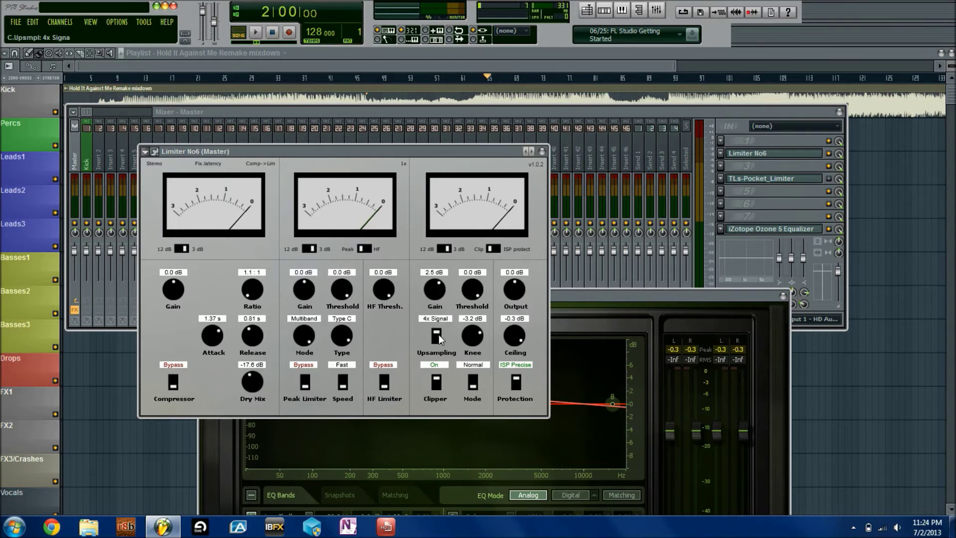
click(437, 335)
click(440, 336)
click(436, 335)
click(437, 334)
click(437, 335)
click(438, 334)
click(437, 333)
- Bypass the clipper and turn it back on, and cycle its mode through M/S back to Normal
click(437, 382)
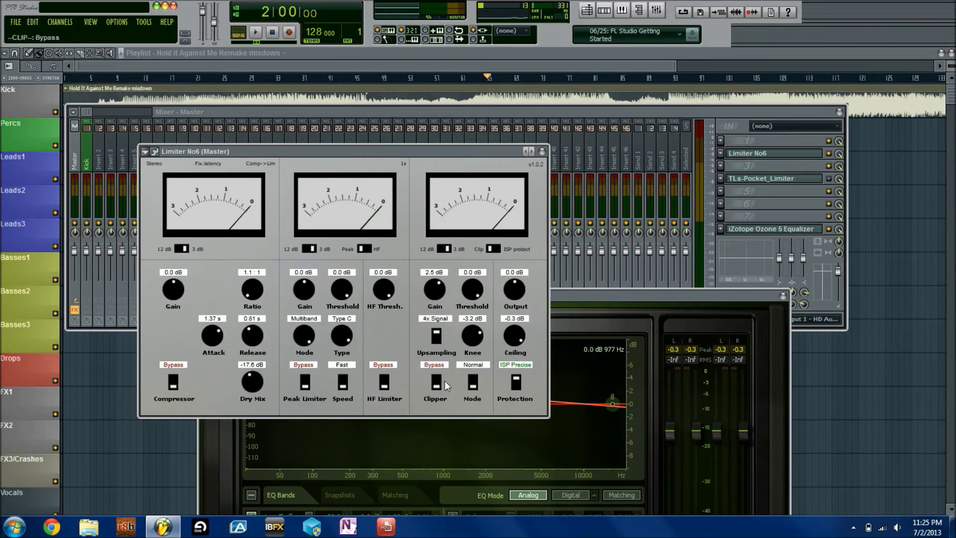
click(439, 382)
click(473, 382)
click(475, 384)
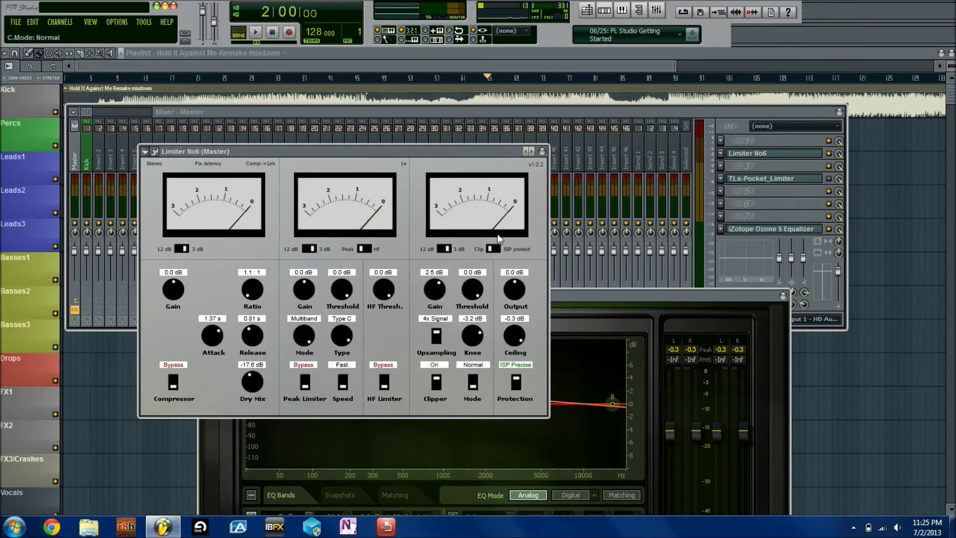
click(473, 383)
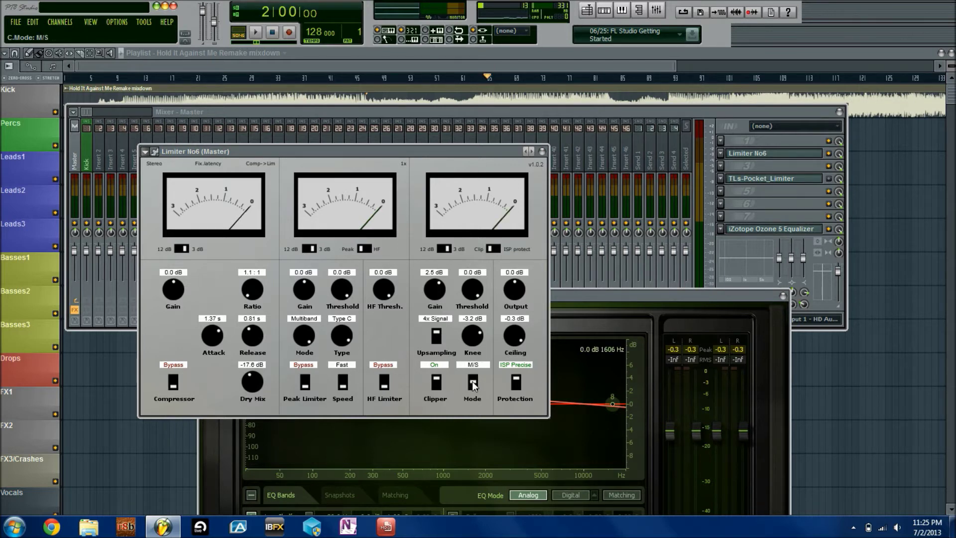
click(473, 382)
click(473, 382)
- Set the clipper's knee to -5.1 dB and cycle the protection through Digital back to ISP Precise
mouse_move(471, 348)
mouse_down()
mouse_move(477, 330)
mouse_move(479, 350)
mouse_up()
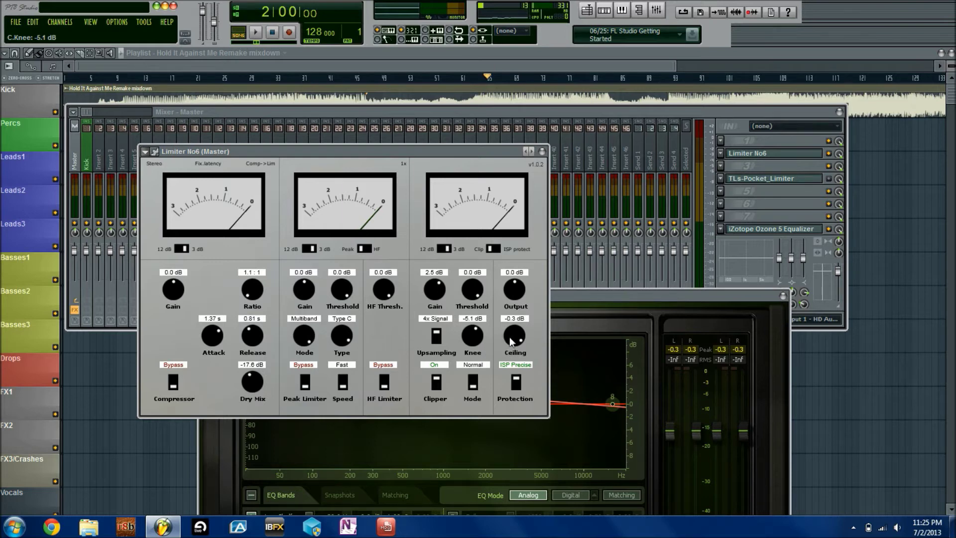
click(516, 382)
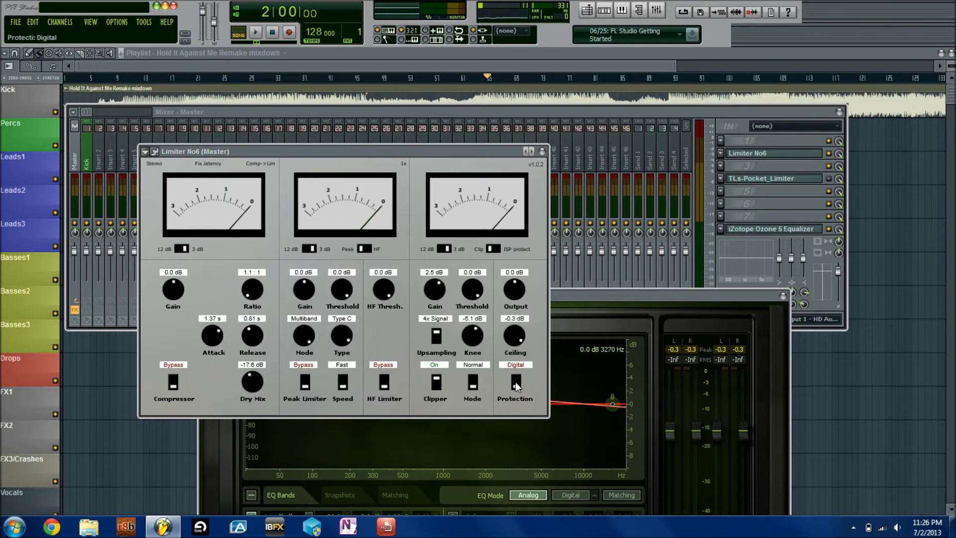
click(516, 382)
click(517, 381)
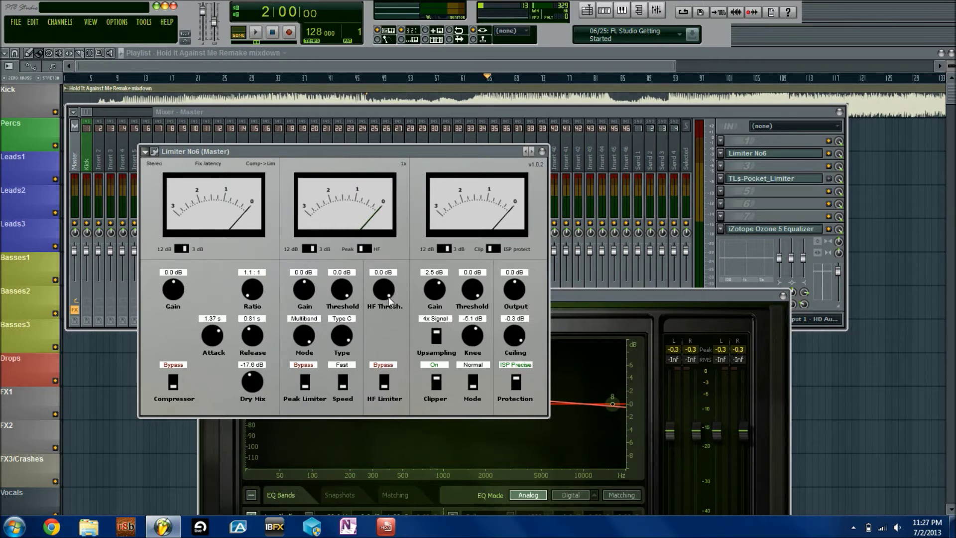
- Play the song and raise the clipper's gain to 4.7 dB
drag(423, 292, 433, 301)
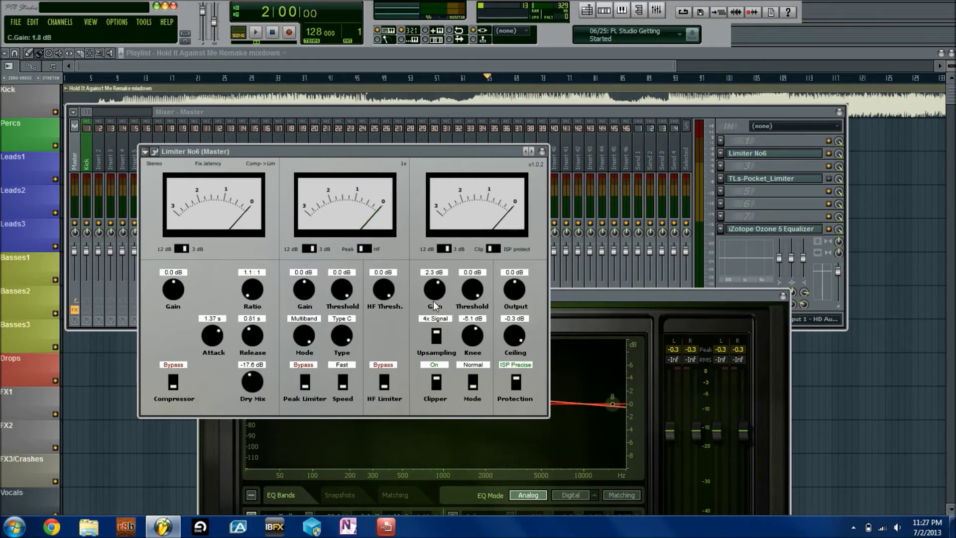
click(255, 33)
scroll(436, 289, up, 2)
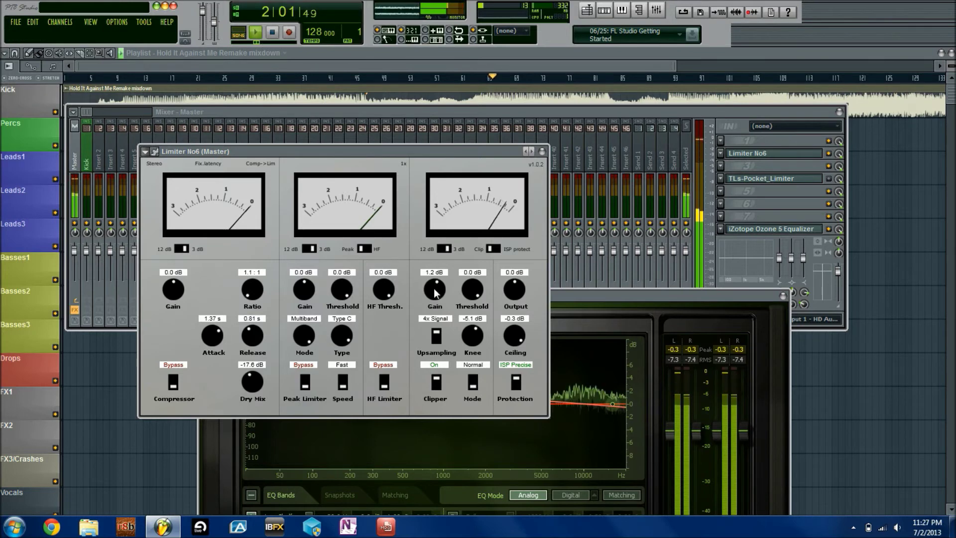
drag(436, 289, 438, 282)
scroll(438, 281, up, 2)
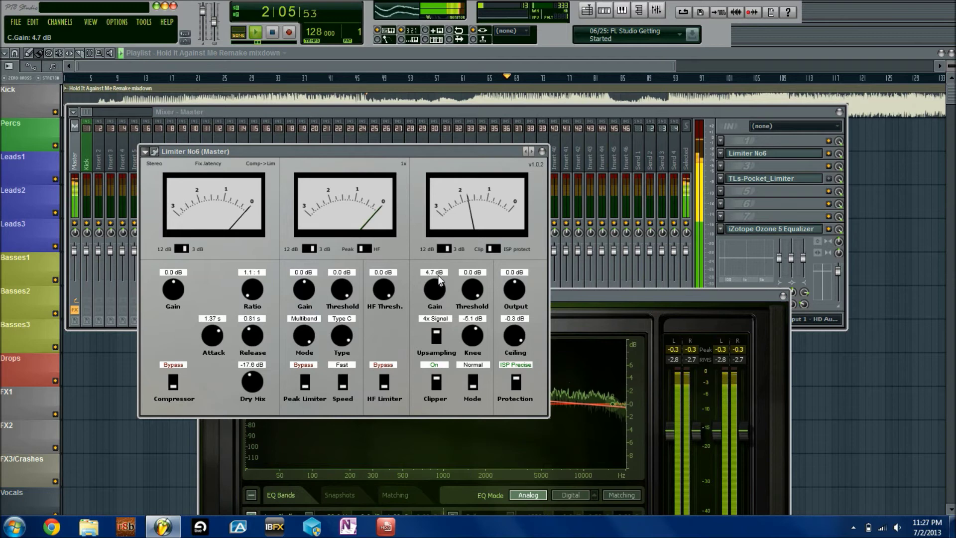
- Compare the Clip and ISP protect meters, set protection to Digital and the clipper meter range to 12 dB, and stop playback
click(450, 250)
click(497, 250)
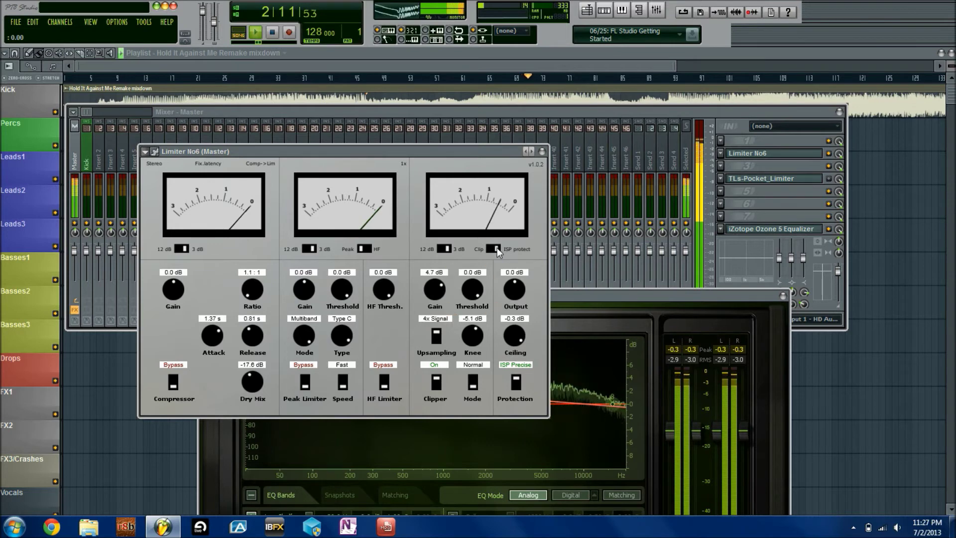
click(518, 382)
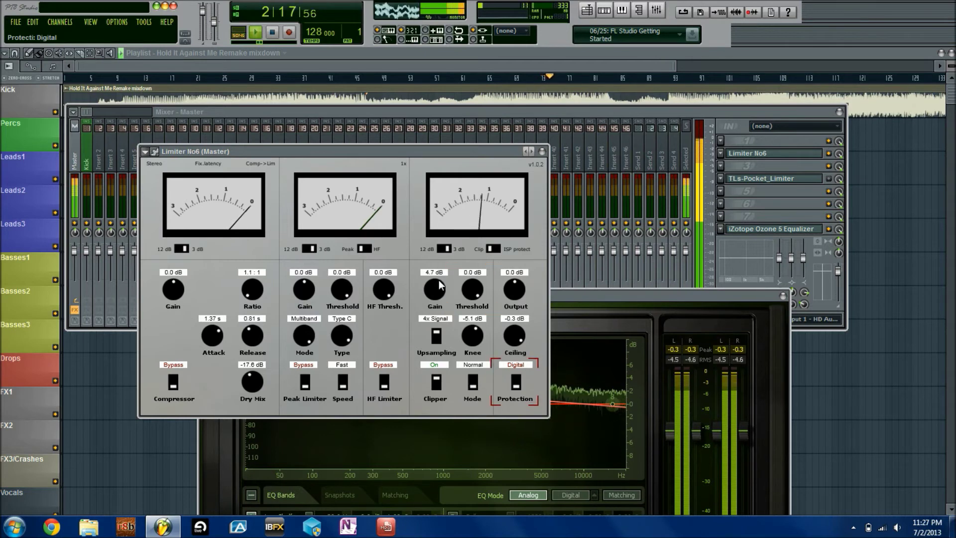
click(442, 250)
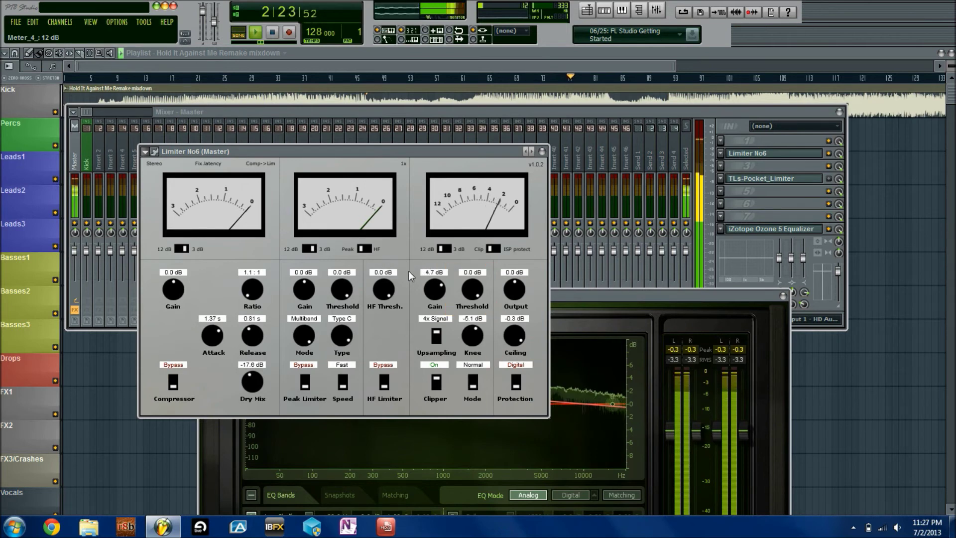
key(space)
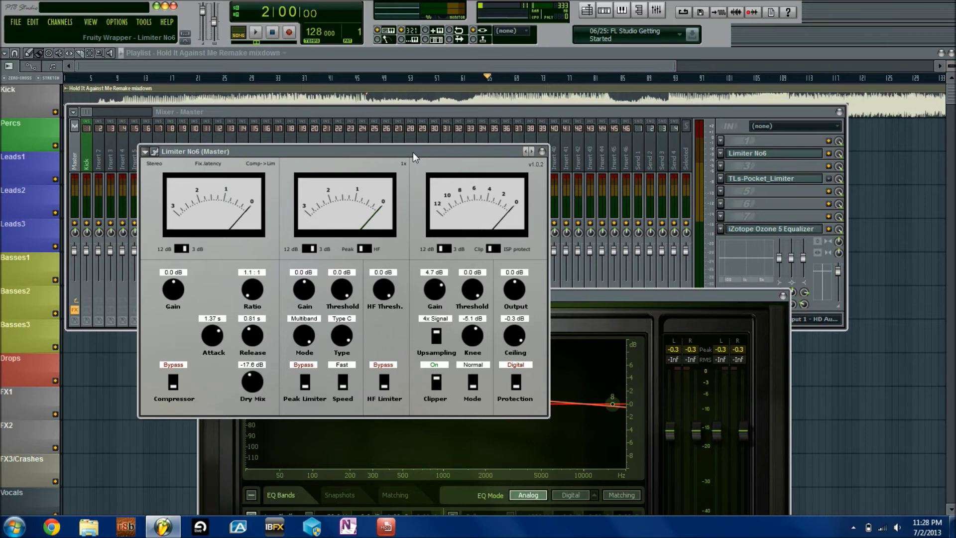
- Close the Limiter No6 window and remove the effect from slot 2 of the master track
click(543, 151)
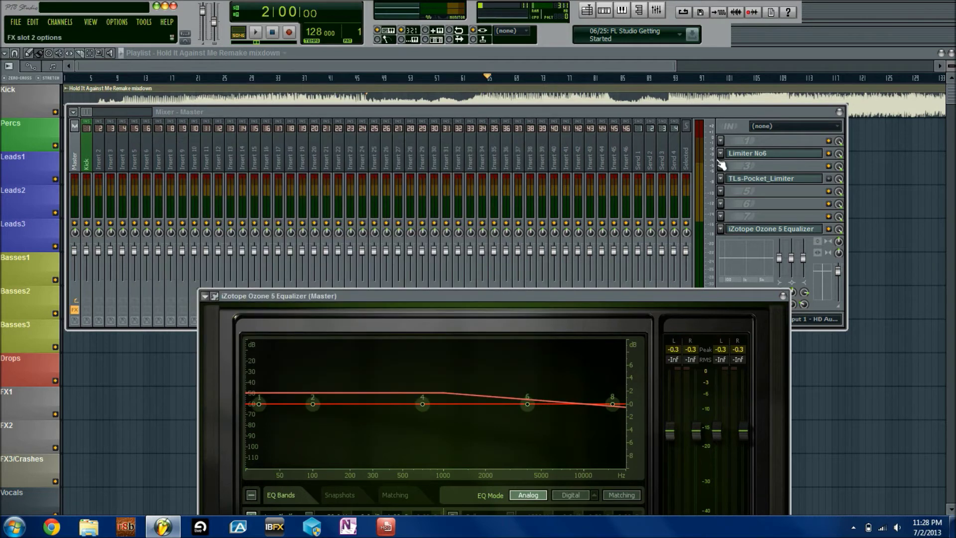
click(720, 153)
mouse_move(734, 160)
click(690, 67)
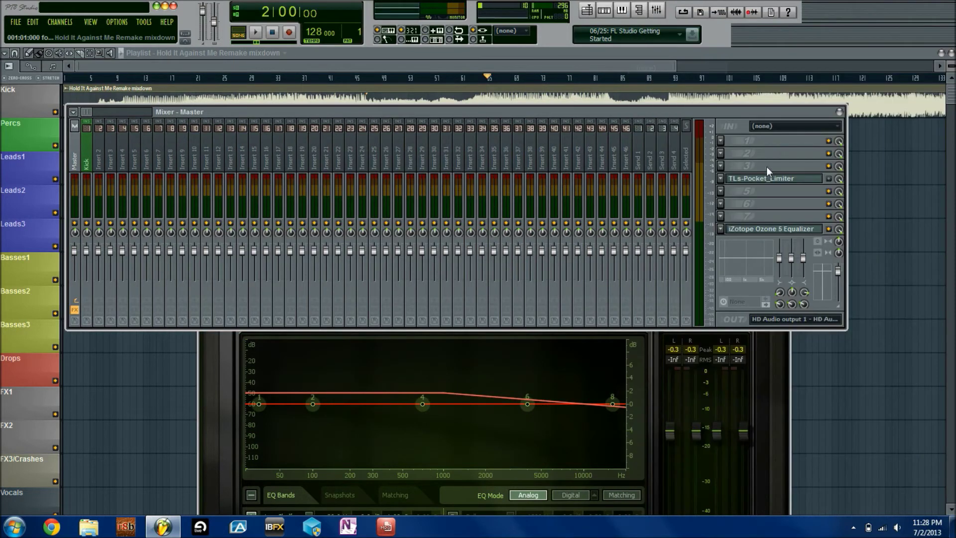
- Enable the TLs-Pocket_Limiter on the master track, open it and move its window over the middle of the mixer
click(829, 179)
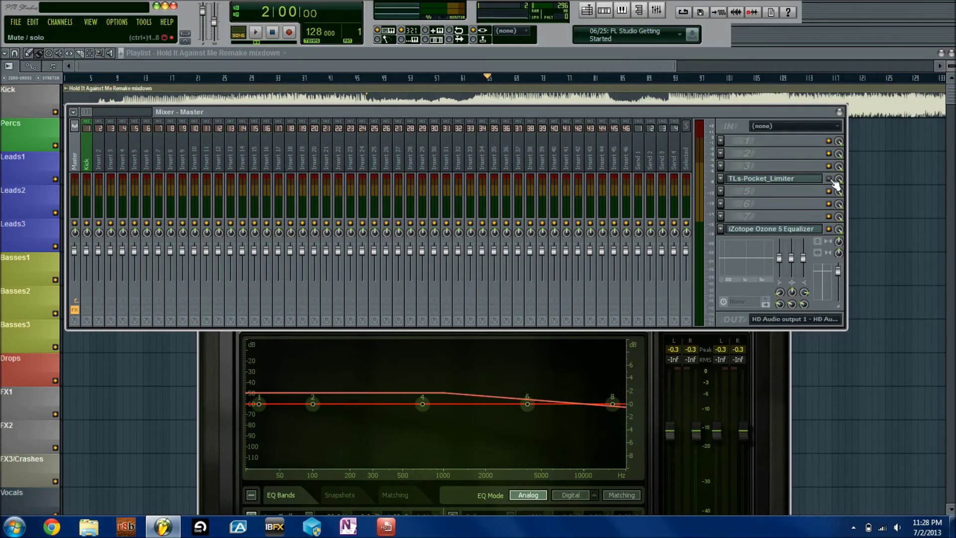
click(804, 178)
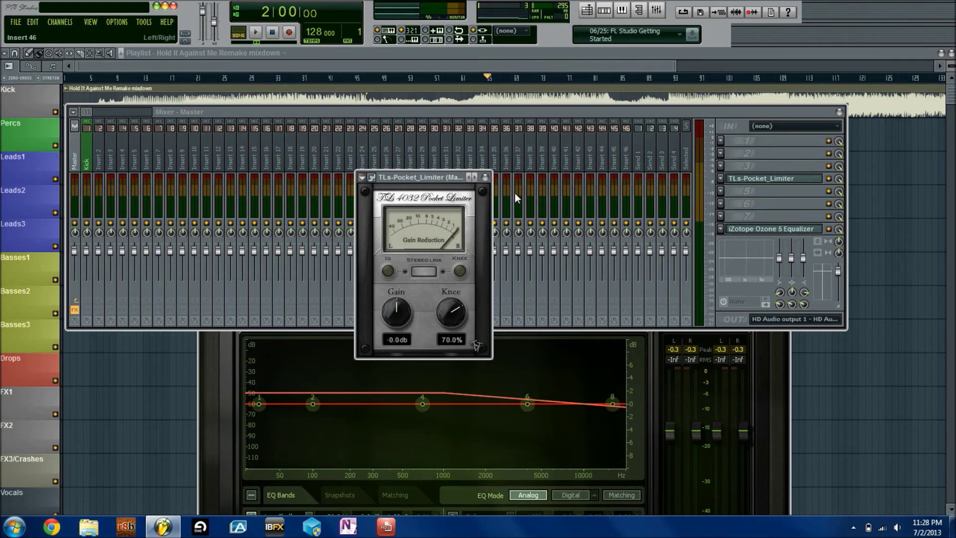
drag(401, 177, 423, 167)
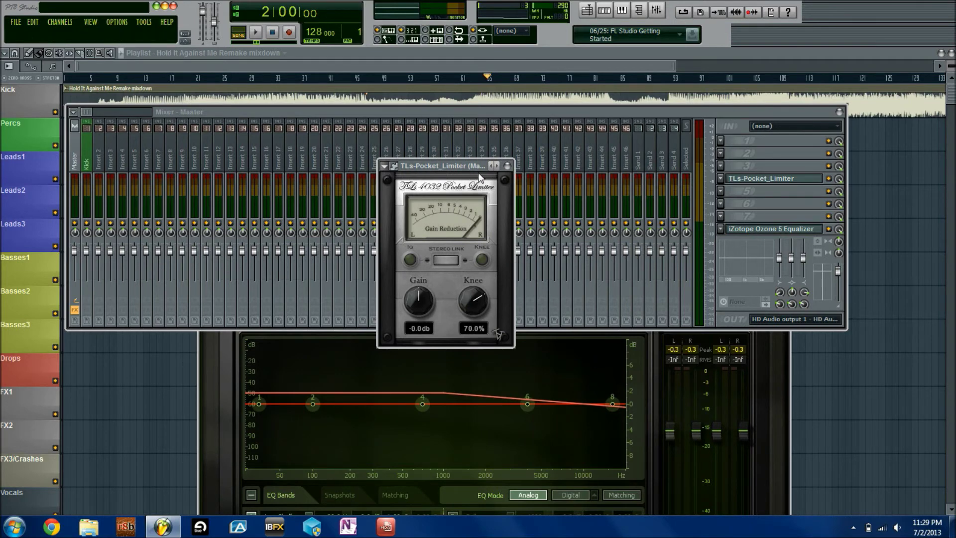
drag(472, 169, 495, 176)
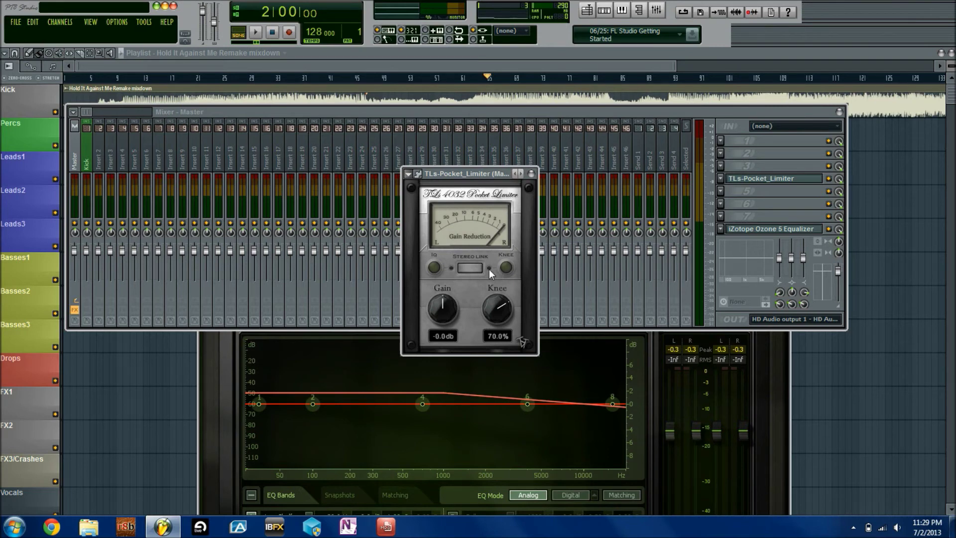
- Play the song, raise the Pocket Limiter's gain to 6.10 dB and turn on its IQ option
click(257, 32)
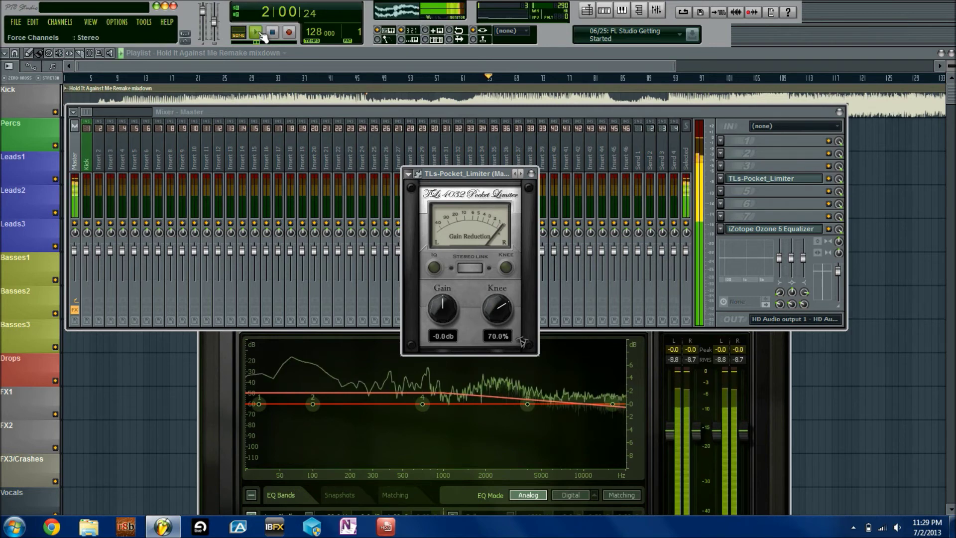
drag(446, 321, 449, 275)
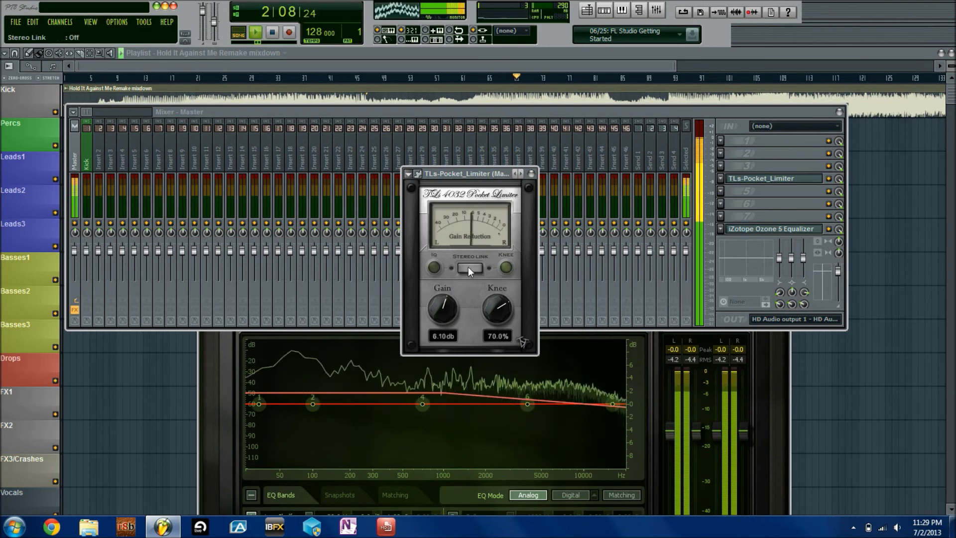
click(434, 269)
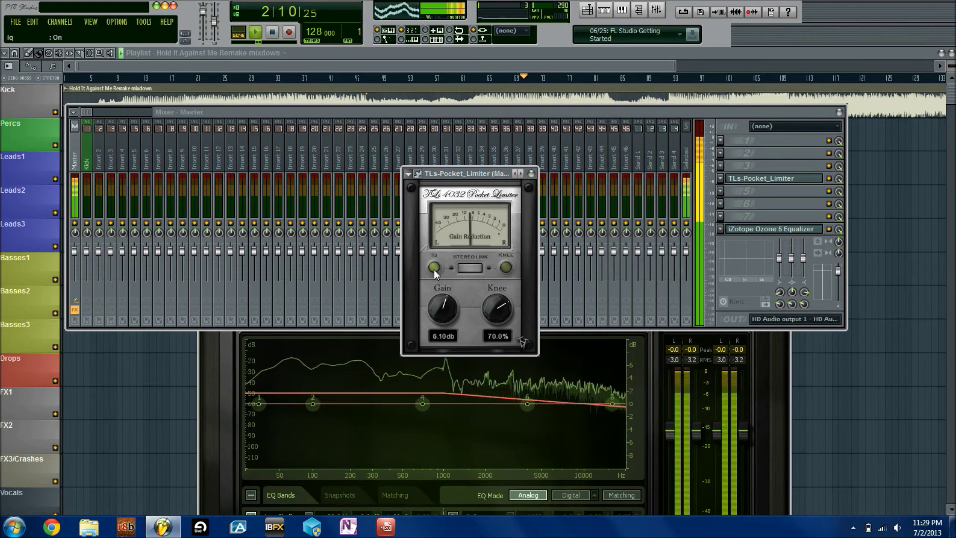
- Sweep the Pocket Limiter's knee up and down during playback, ending at 0.00%
drag(491, 311, 505, 362)
drag(498, 316, 485, 172)
drag(501, 315, 494, 399)
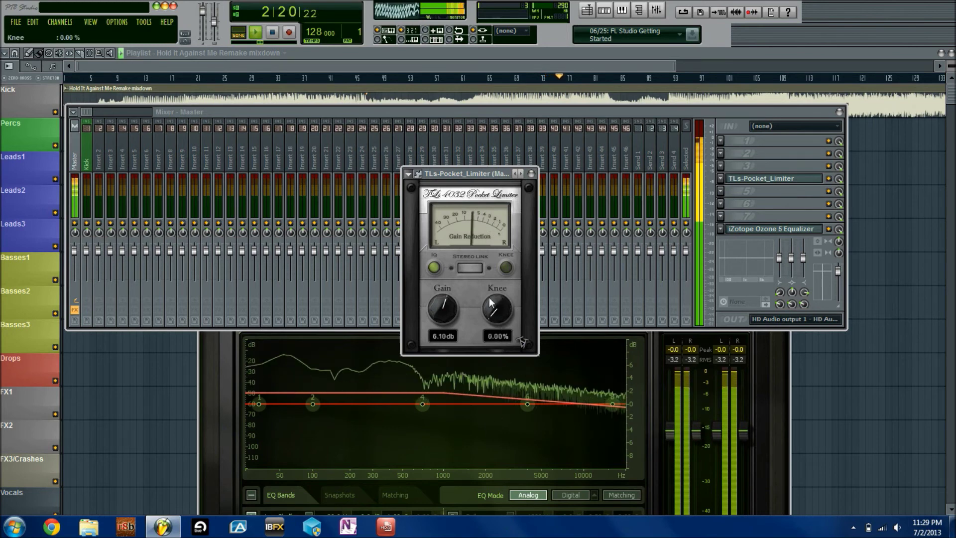
drag(504, 284, 504, 238)
drag(499, 310, 496, 417)
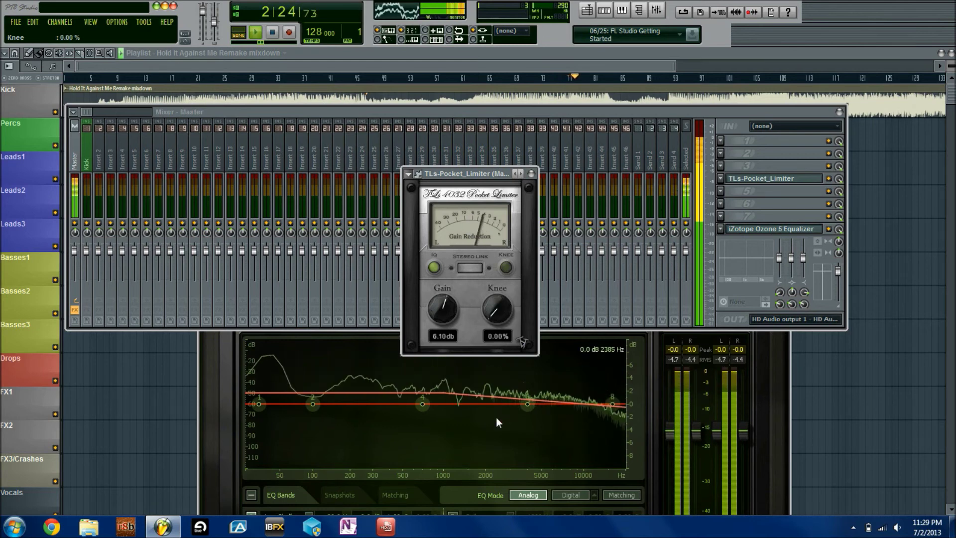
- Toggle the Pocket Limiter's stereo link during playback and stop the song
click(471, 268)
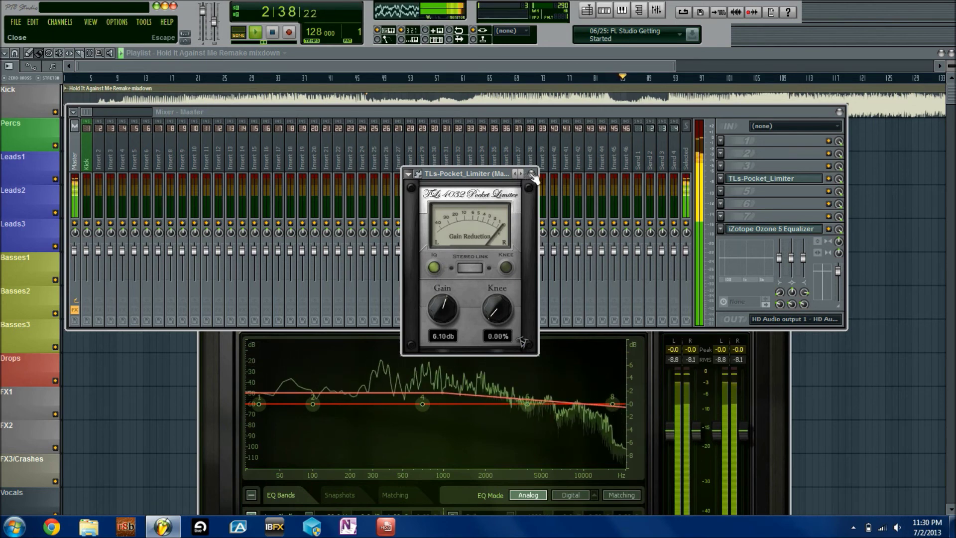
click(274, 32)
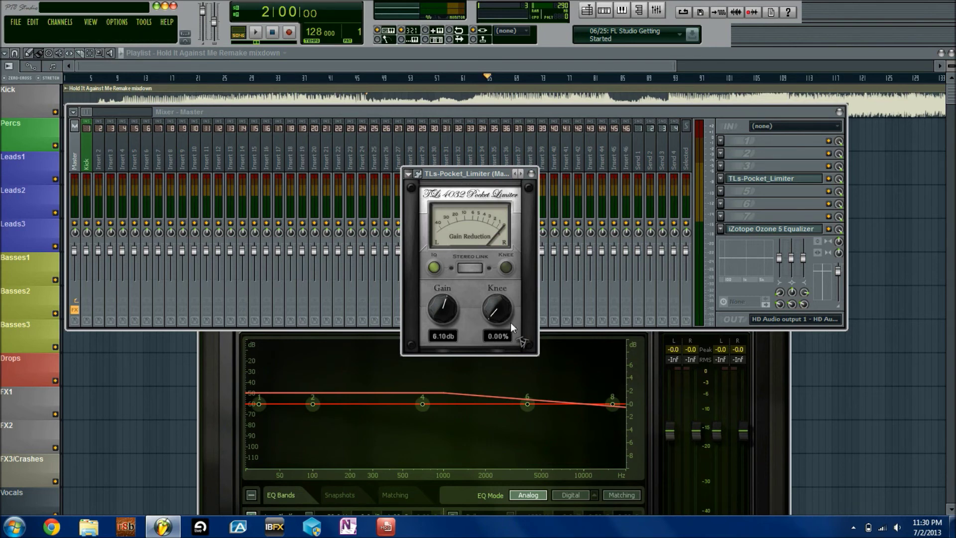
- Show the Pocket Limiter's version and credits screen twice, returning to its controls each time
click(522, 342)
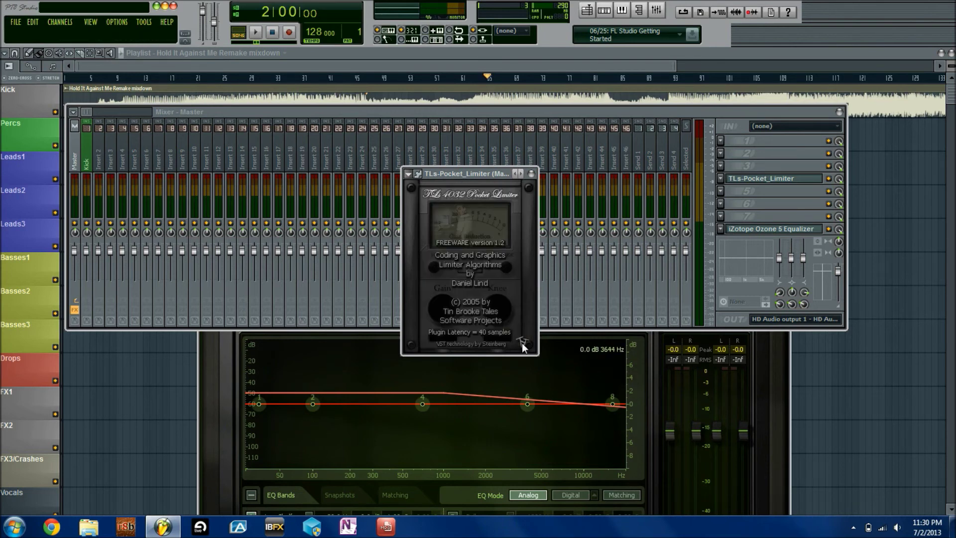
click(522, 342)
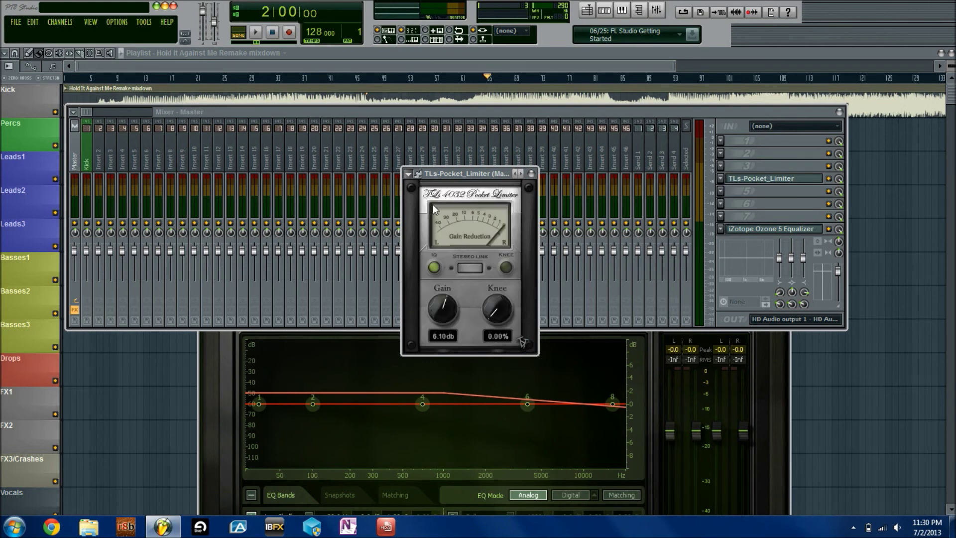
click(527, 345)
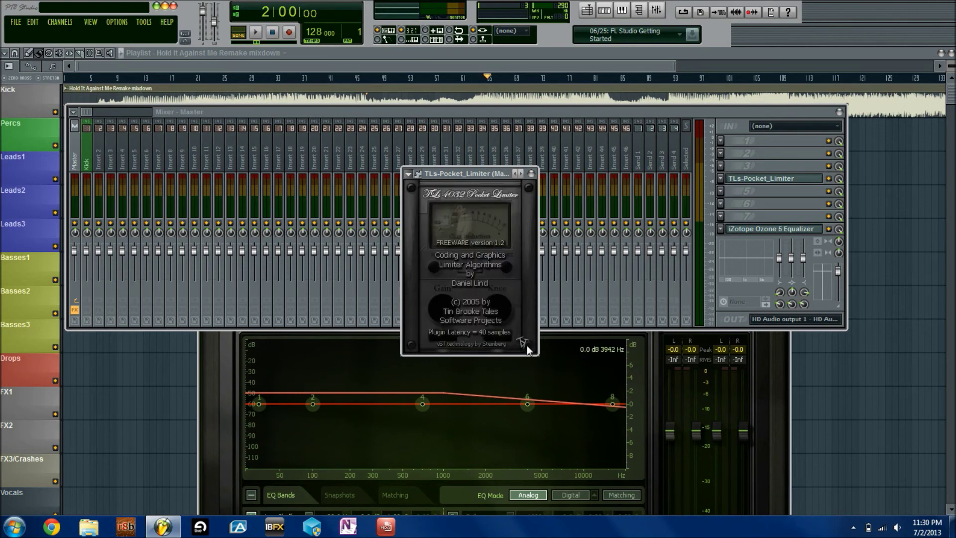
click(508, 301)
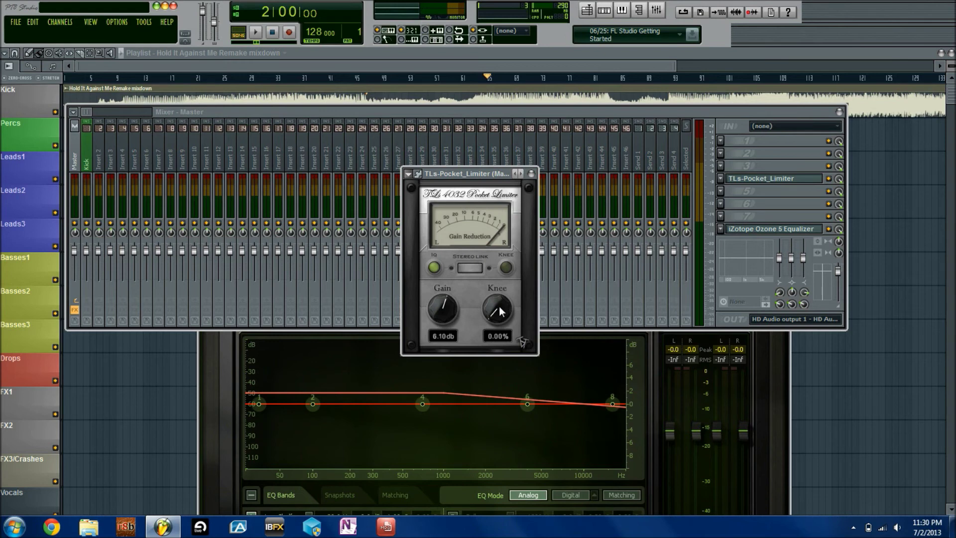
- With playback stopped, sweep the Pocket Limiter's knee up and back to 0.00%, and readjust the gain to 6.20 dB
drag(507, 307, 503, 209)
drag(506, 309, 508, 357)
mouse_move(444, 317)
mouse_down()
mouse_move(443, 349)
mouse_move(447, 336)
mouse_up()
drag(452, 321, 447, 295)
- Try the Pocket Limiter's IQ and Knee indicators and sweep the knee up and back down to 0.00%
click(436, 268)
click(506, 268)
drag(502, 304, 497, 247)
drag(490, 313, 501, 394)
- Play the song, raise the Pocket Limiter's knee to 57.4% and turn its stereo link off
click(257, 32)
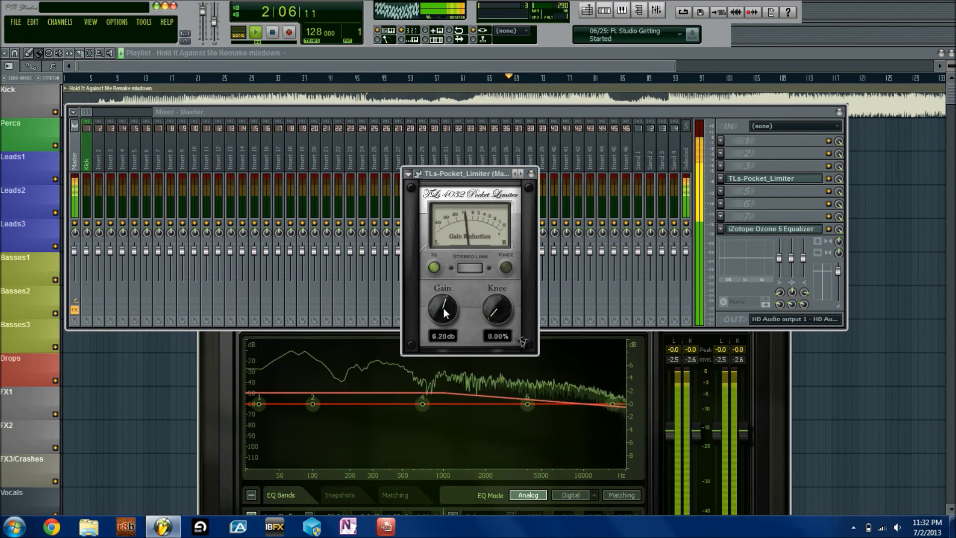
drag(500, 304, 500, 290)
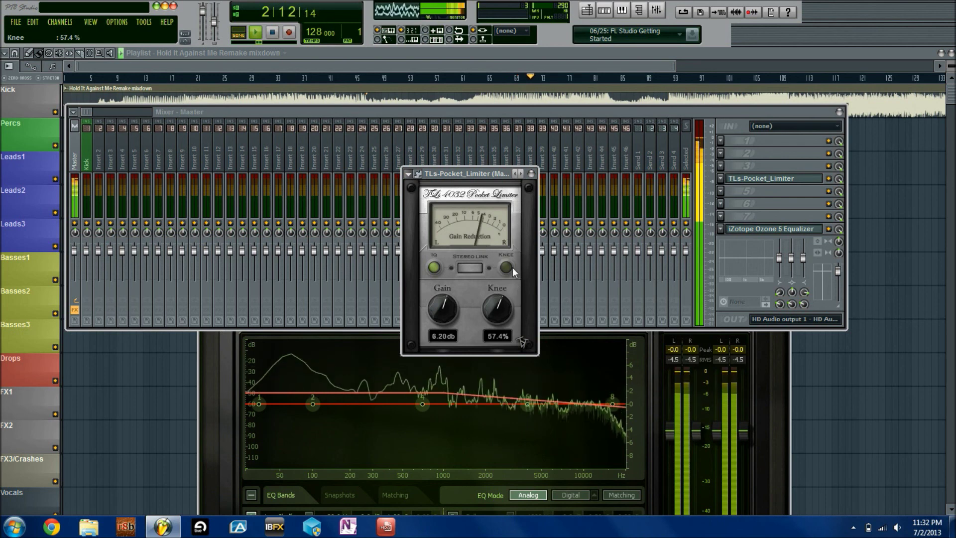
click(477, 268)
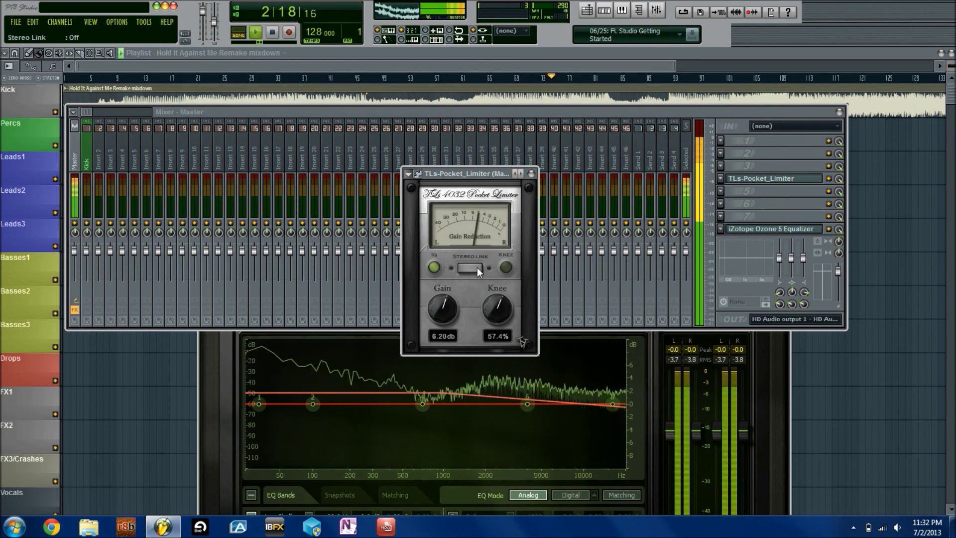
- Lower the Pocket Limiter's knee to 30.7% and its gain to 5.10 dB, and stop the song
drag(498, 309, 456, 323)
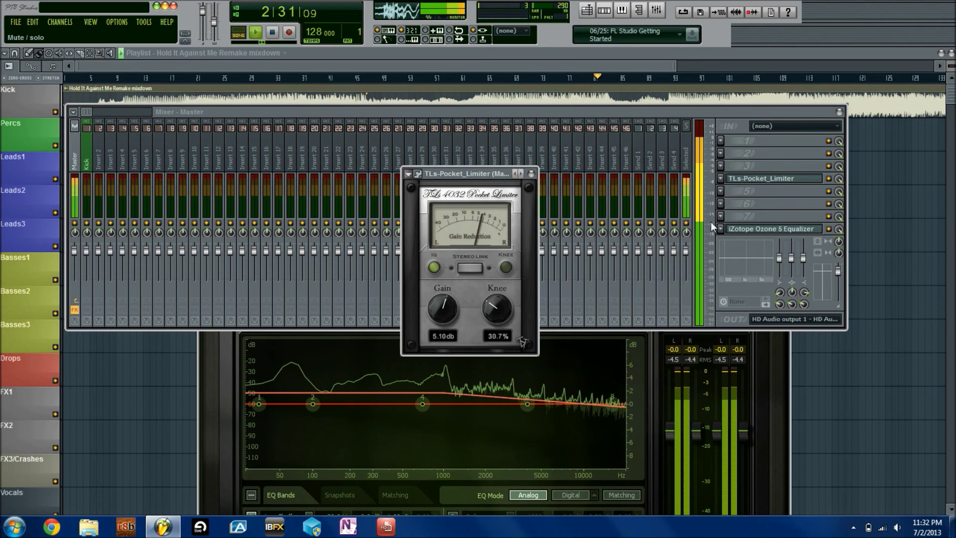
click(274, 35)
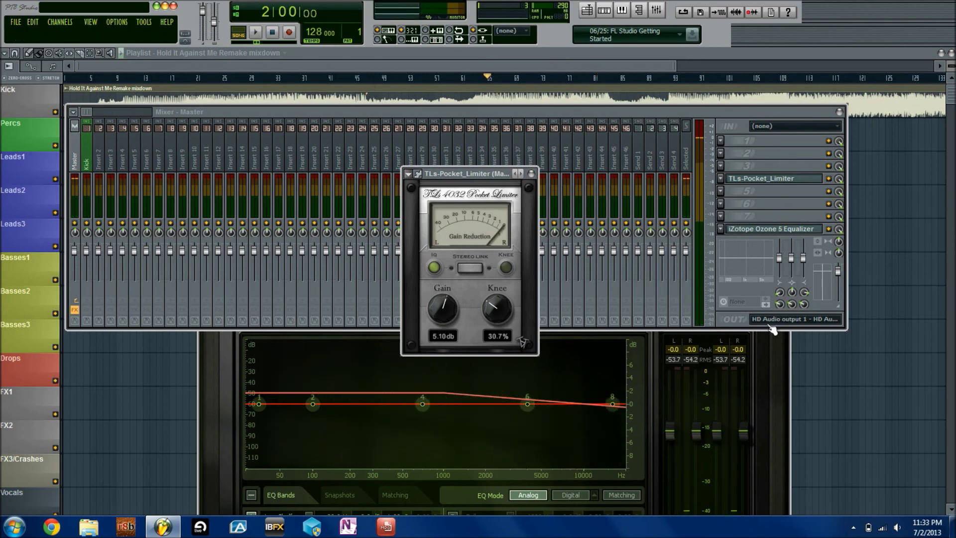